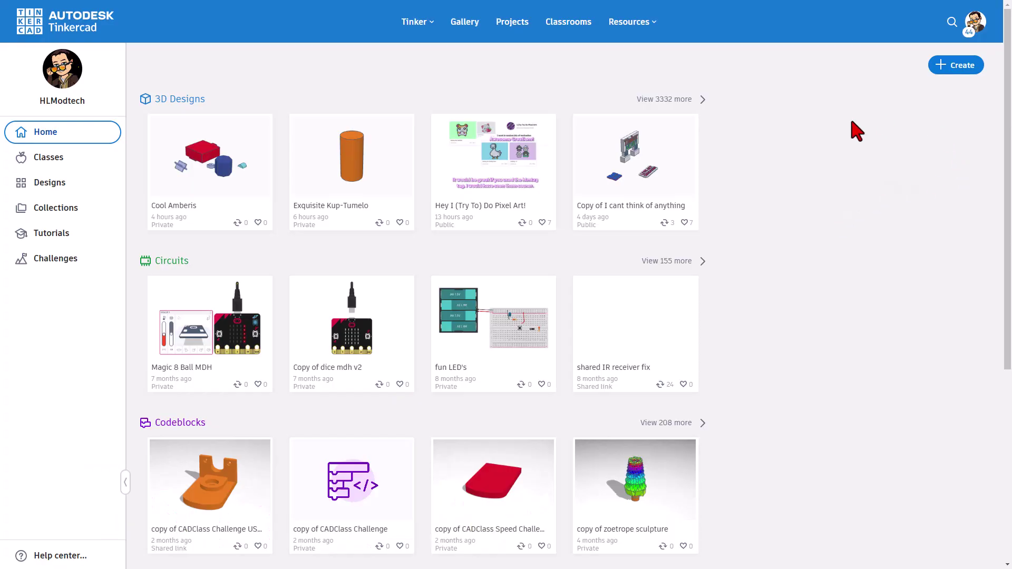
Step: Start a new 3D design named 'cutting magic', tilting the view and trying a trial cylinder
{"action": "left_click", "coordinate": [952, 69]}
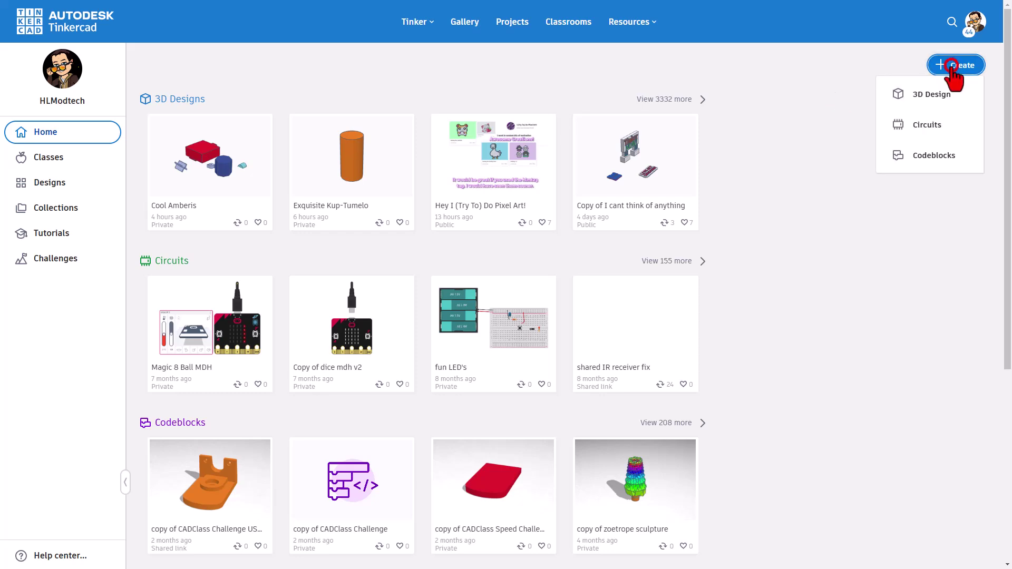
{"action": "left_click", "coordinate": [928, 98]}
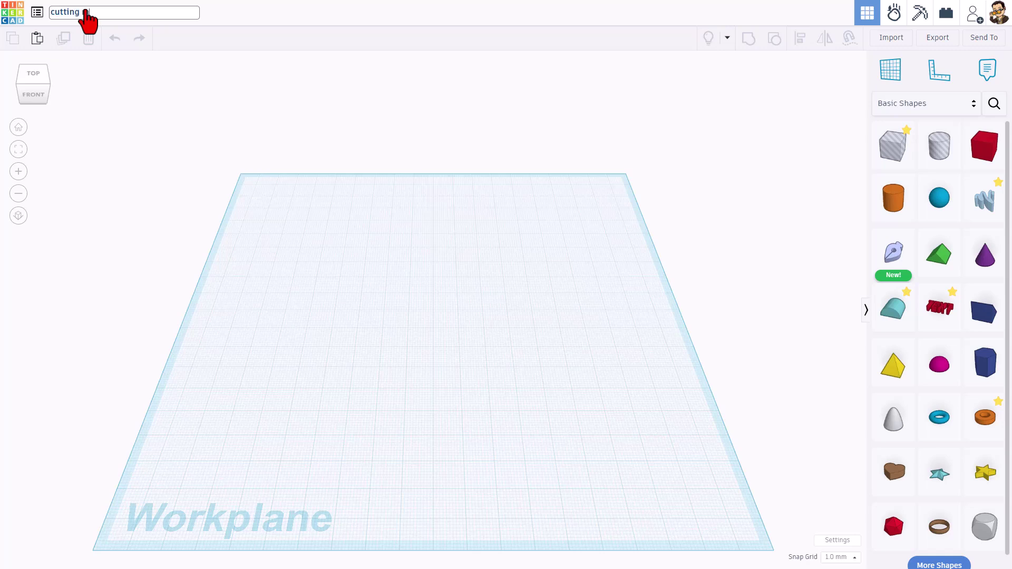
{"action": "mouse_move", "coordinate": [503, 351]}
{"action": "right_mouse_down"}
{"action": "mouse_move", "coordinate": [493, 355]}
{"action": "mouse_move", "coordinate": [510, 353]}
{"action": "mouse_move", "coordinate": [498, 348]}
{"action": "right_mouse_up"}
{"action": "left_click_drag", "start_coordinate": [879, 207], "coordinate": [395, 339]}
{"action": "right_click_drag", "start_coordinate": [395, 339], "coordinate": [244, 204]}
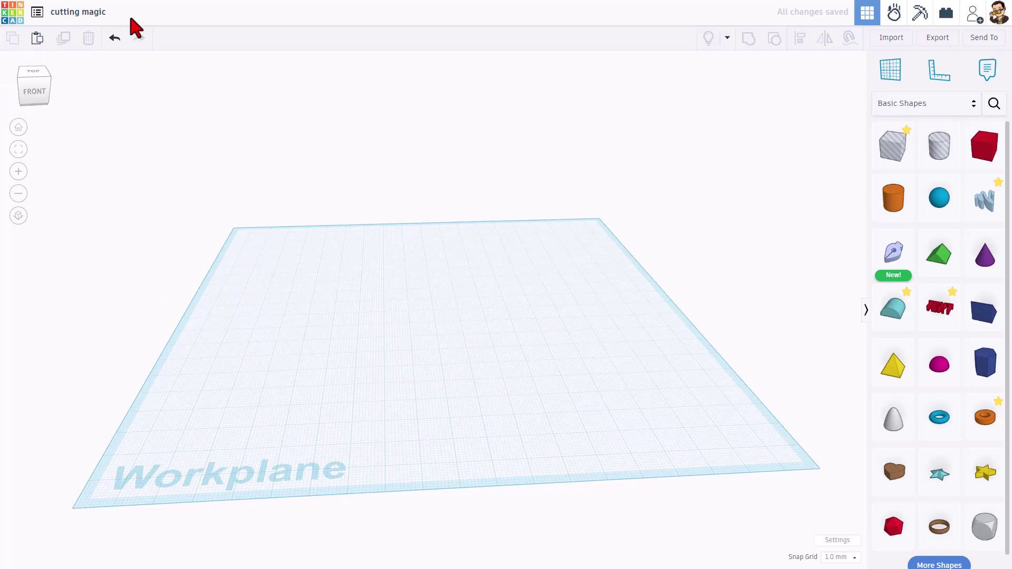
Step: Place a sketch shape on the workplane and draw a closed diamond outline
{"action": "mouse_move", "coordinate": [898, 258]}
{"action": "left_mouse_down"}
{"action": "mouse_move", "coordinate": [492, 334]}
{"action": "mouse_move", "coordinate": [373, 339]}
{"action": "mouse_move", "coordinate": [409, 320]}
{"action": "left_mouse_up"}
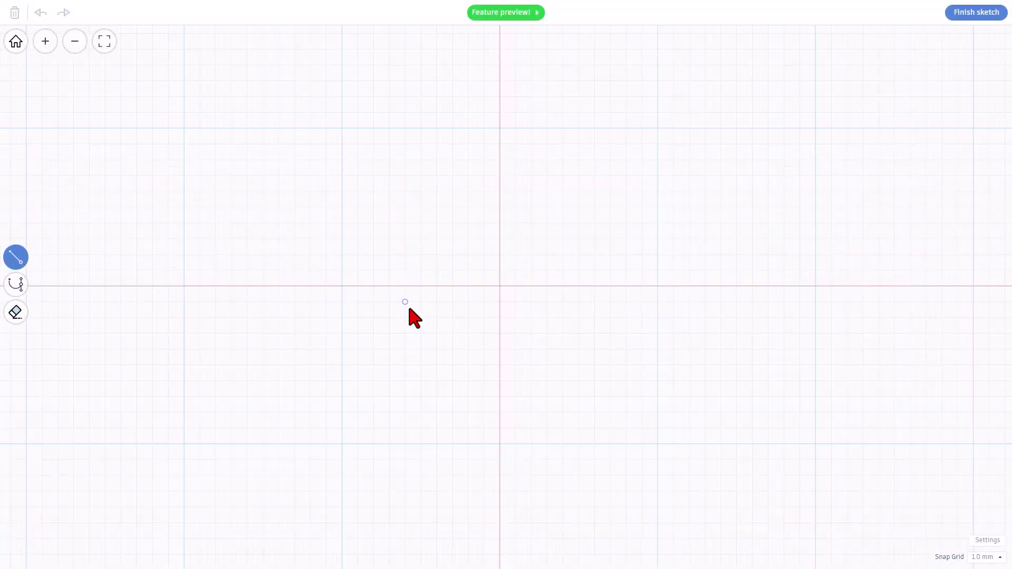
{"action": "scroll", "coordinate": [409, 309], "scroll_direction": "down", "scroll_amount": 1}
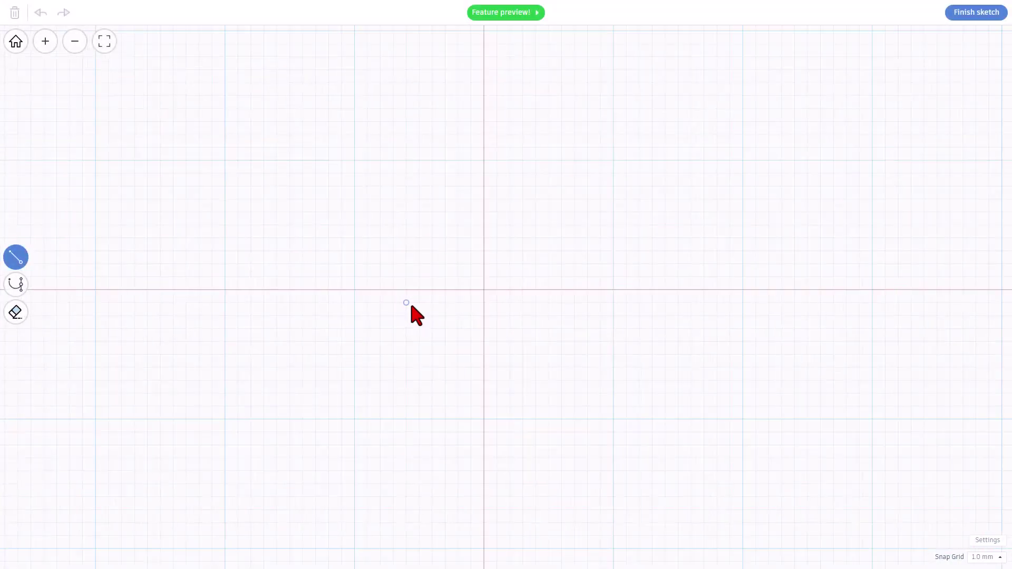
{"action": "left_click", "coordinate": [613, 290]}
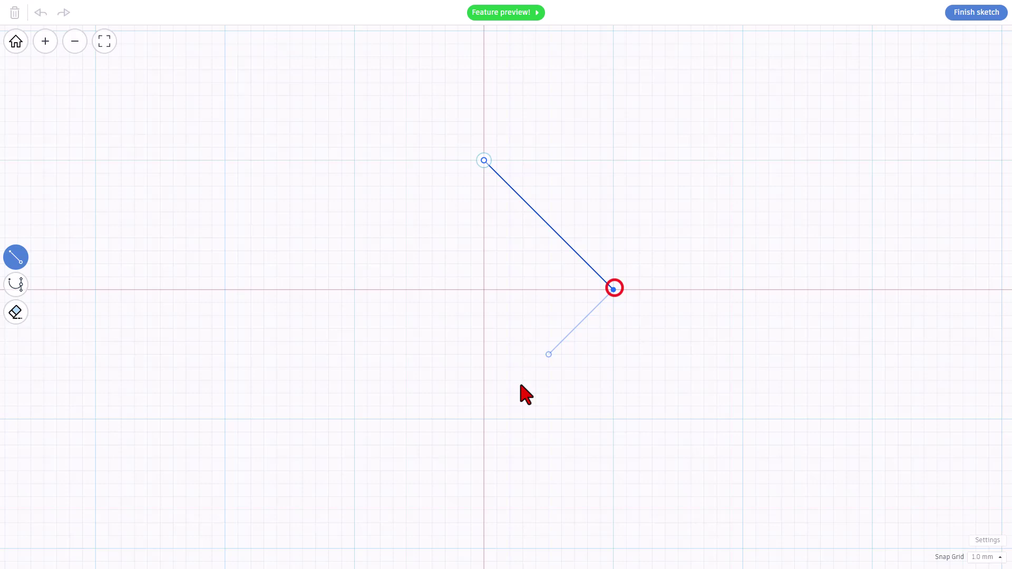
{"action": "left_click", "coordinate": [484, 420]}
{"action": "left_click", "coordinate": [354, 290]}
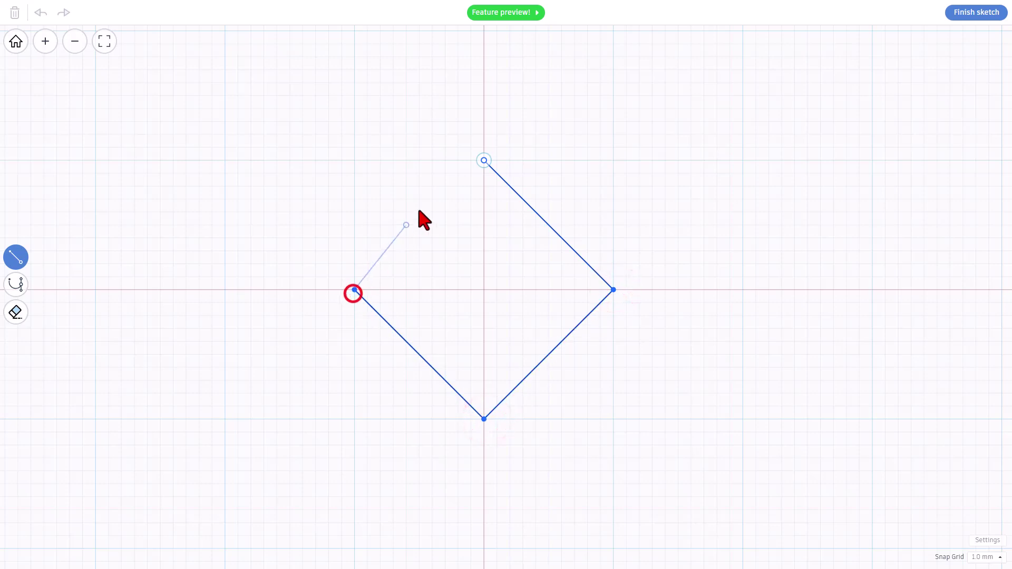
{"action": "left_click", "coordinate": [484, 160]}
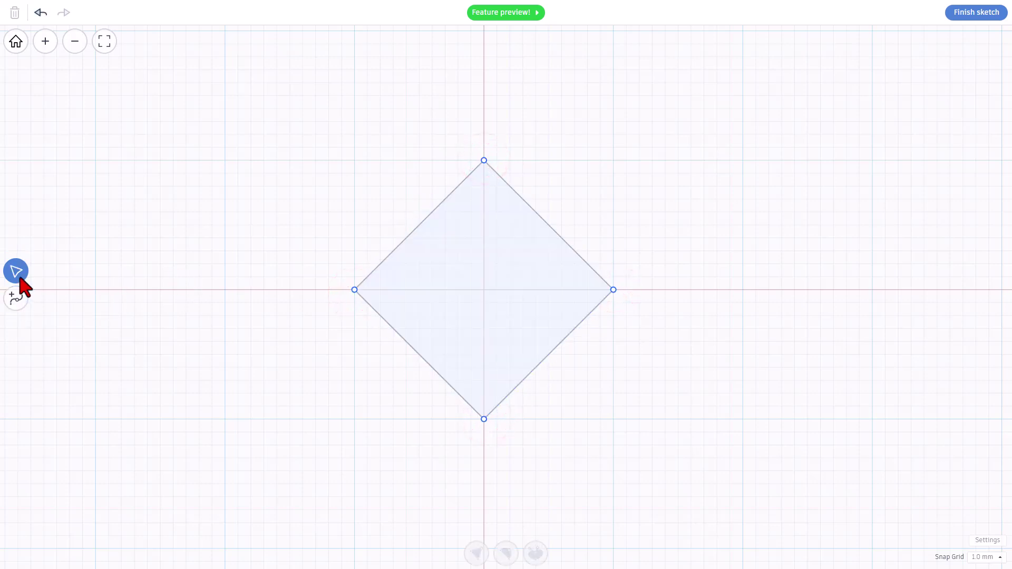
Step: Convert the diamond into a smooth circle and finish the sketch as a solid cylinder
{"action": "left_click_drag", "start_coordinate": [246, 87], "coordinate": [676, 420]}
{"action": "left_click", "coordinate": [505, 553]}
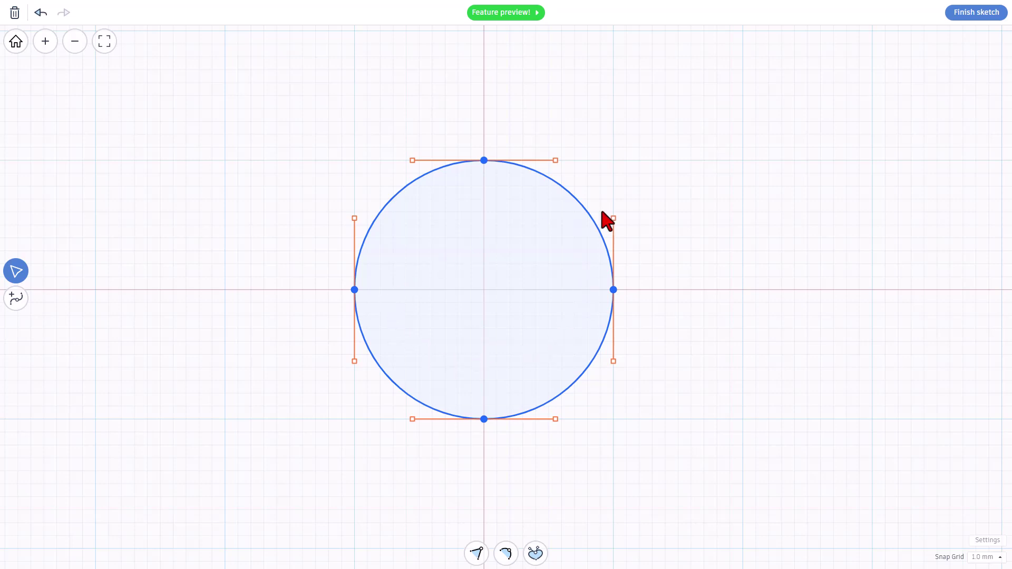
{"action": "left_click", "coordinate": [712, 202]}
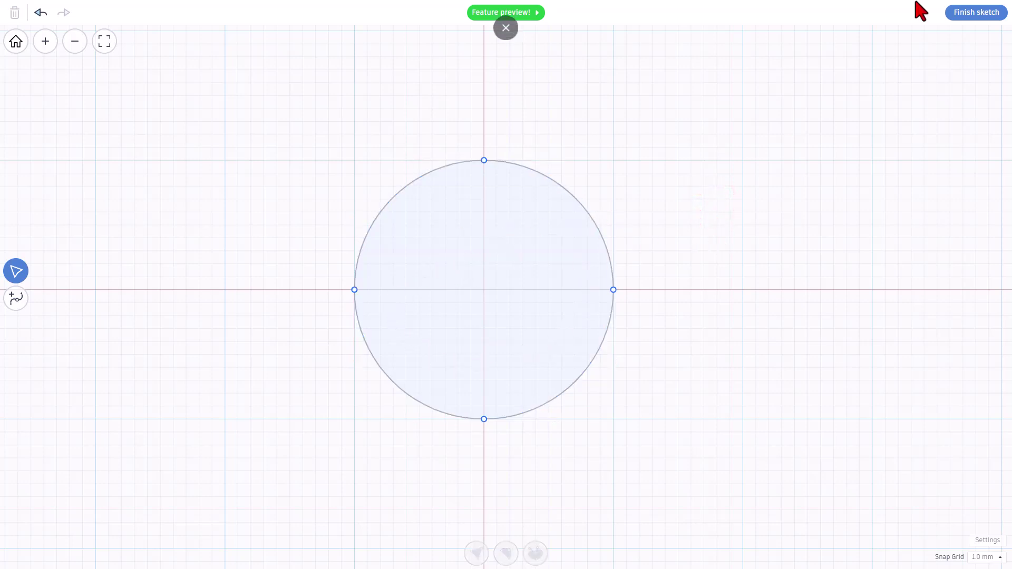
{"action": "left_click", "coordinate": [961, 20]}
{"action": "left_click_drag", "start_coordinate": [408, 297], "coordinate": [399, 237]}
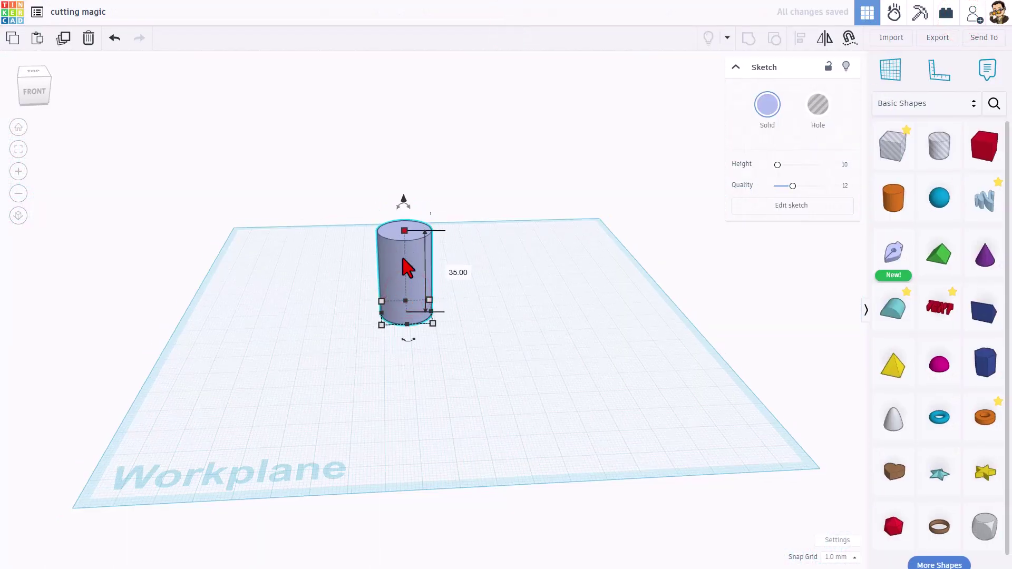
Step: Deselect the 35 mm cylinder and zoom in on it
{"action": "left_click", "coordinate": [461, 355]}
{"action": "scroll", "coordinate": [427, 314], "scroll_direction": "up", "scroll_amount": 1}
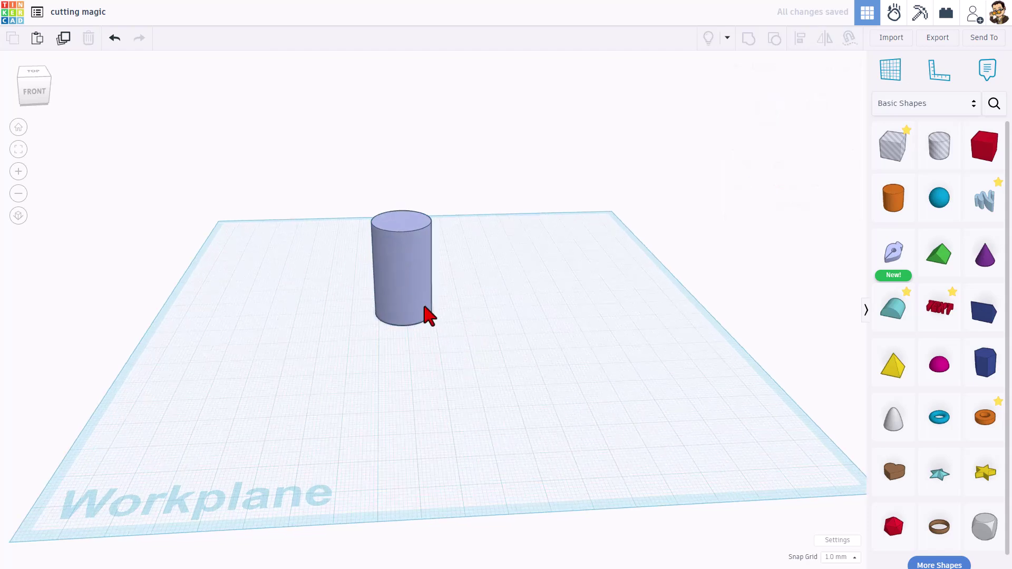
{"action": "scroll", "coordinate": [427, 314], "scroll_direction": "up", "scroll_amount": 2}
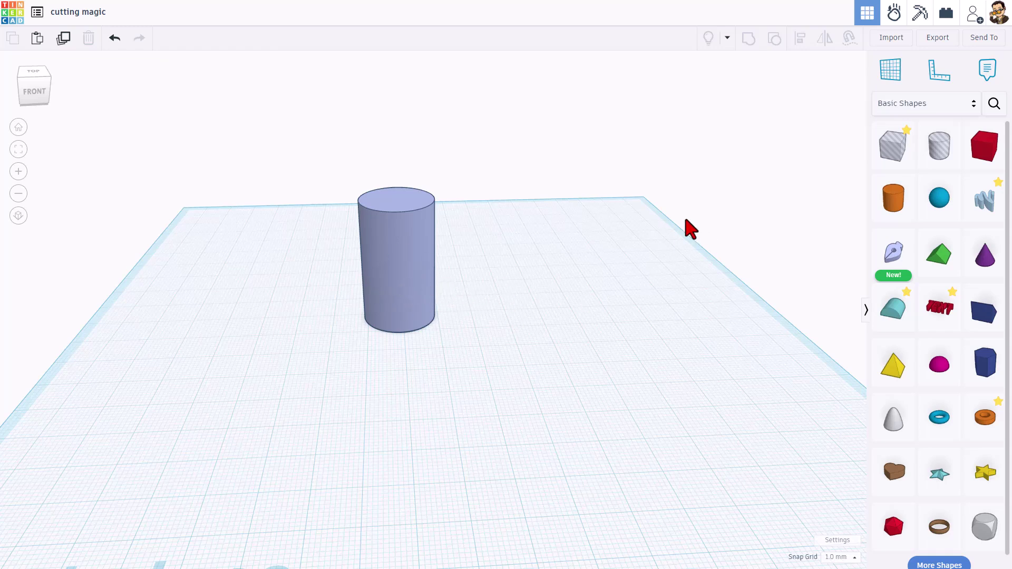
Step: Add a box hole sized 10 by 11 with height 10, lifted off the workplane
{"action": "left_click_drag", "start_coordinate": [899, 167], "coordinate": [300, 357]}
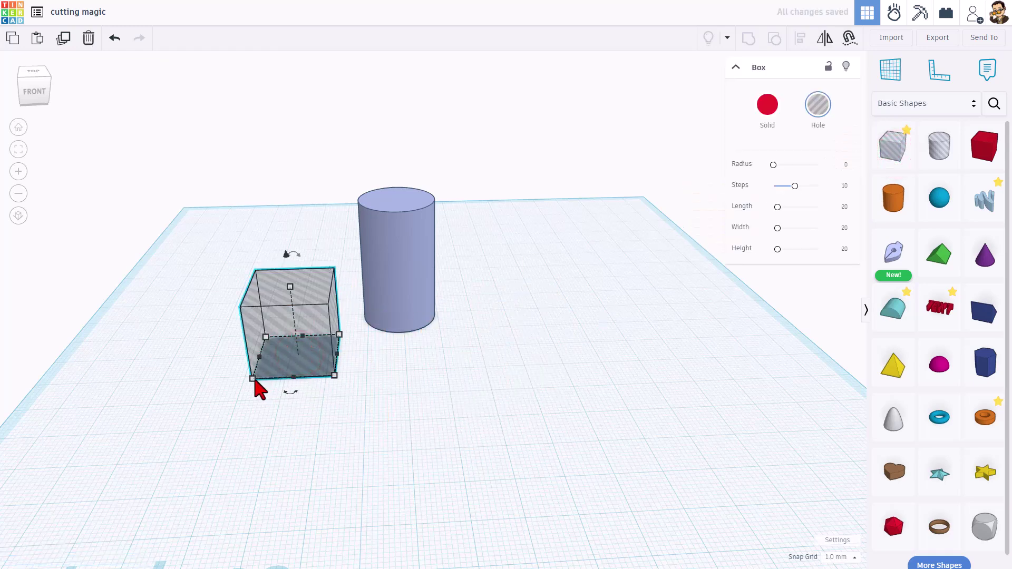
{"action": "left_click_drag", "start_coordinate": [252, 380], "coordinate": [294, 356]}
{"action": "left_click_drag", "start_coordinate": [310, 278], "coordinate": [280, 237]}
{"action": "left_click", "coordinate": [271, 227]}
Step: Align the box hole to the cylinder's centre, mid-height and side wall, then view from a corner
{"action": "left_click_drag", "start_coordinate": [242, 152], "coordinate": [407, 321]}
{"action": "key", "text": "l"}
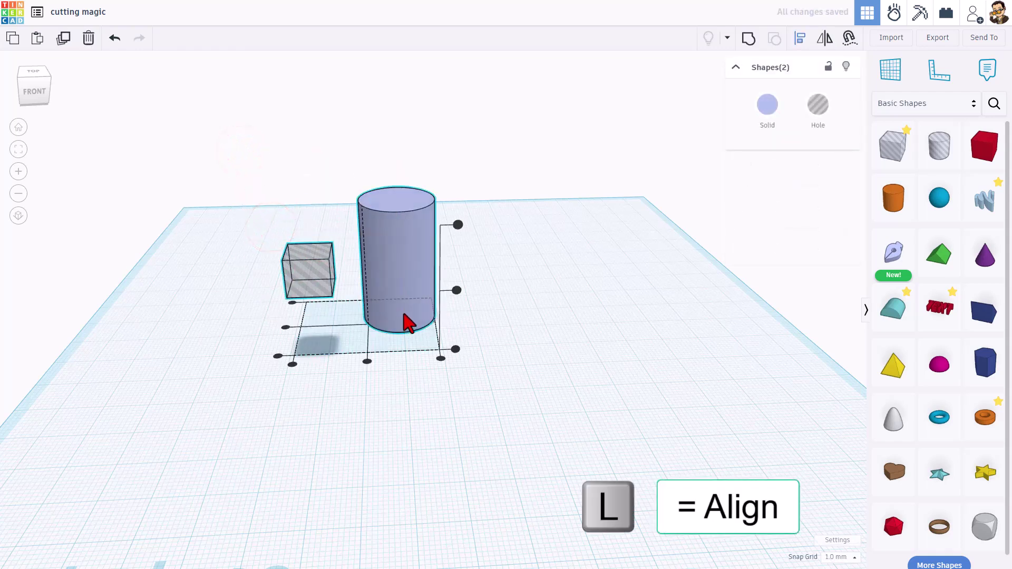
{"action": "left_click", "coordinate": [404, 228]}
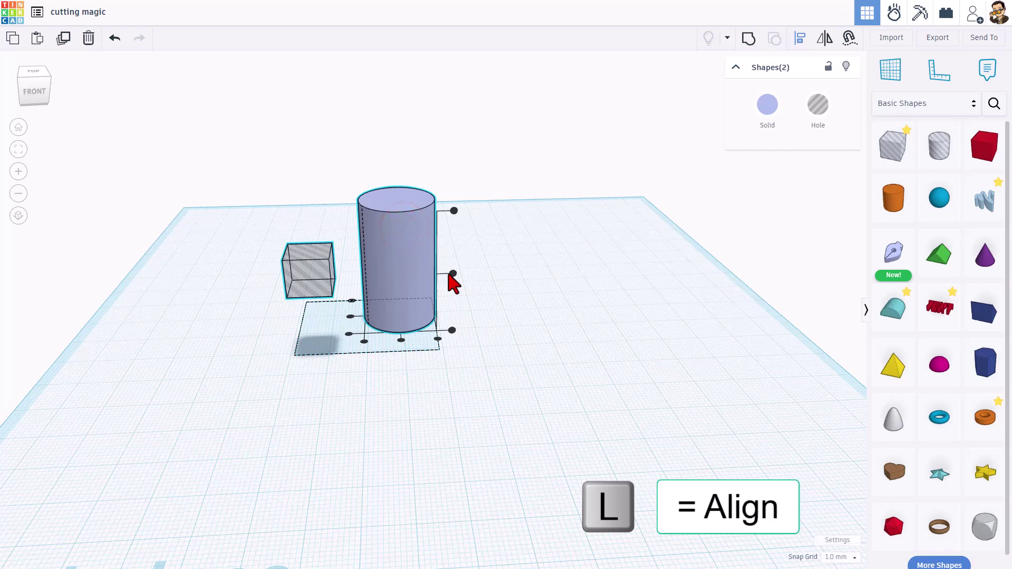
{"action": "left_click", "coordinate": [453, 274]}
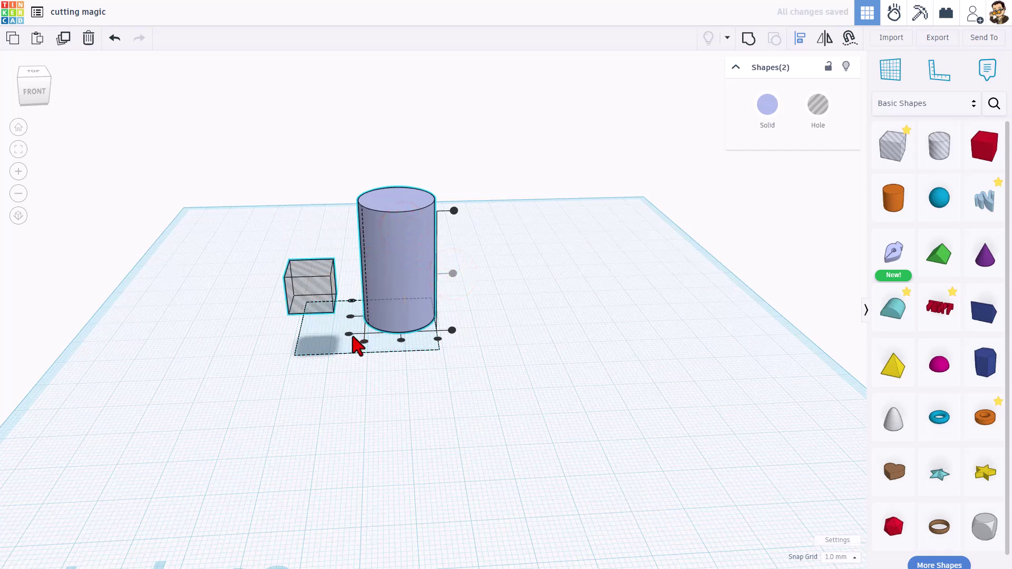
{"action": "left_click", "coordinate": [350, 335]}
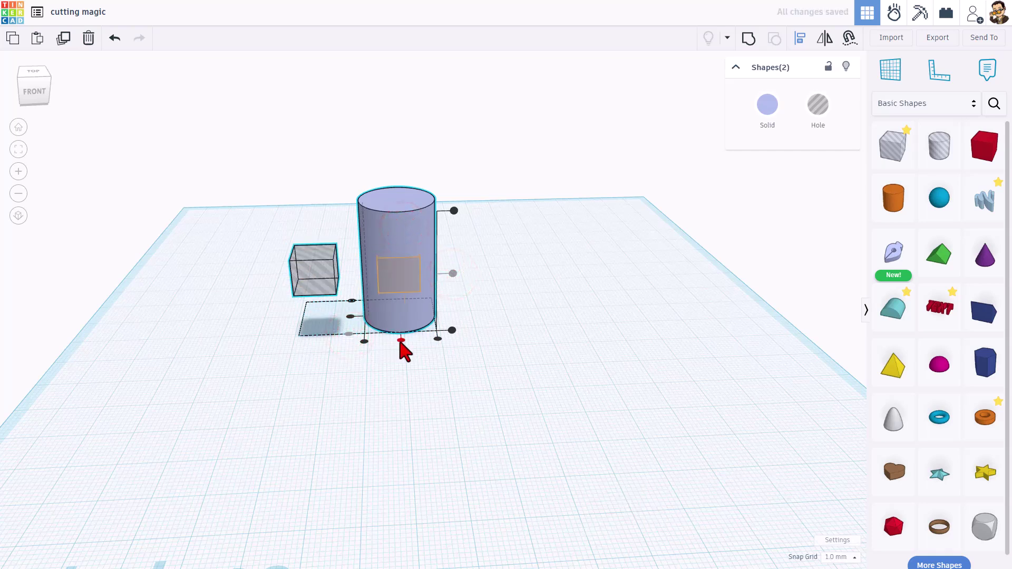
{"action": "left_click", "coordinate": [401, 341]}
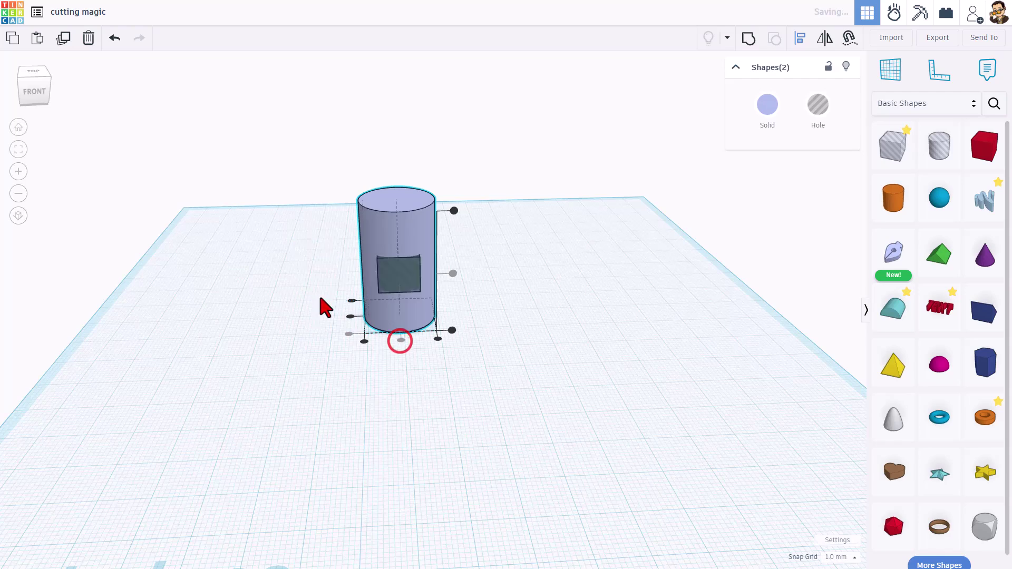
{"action": "left_click", "coordinate": [50, 84]}
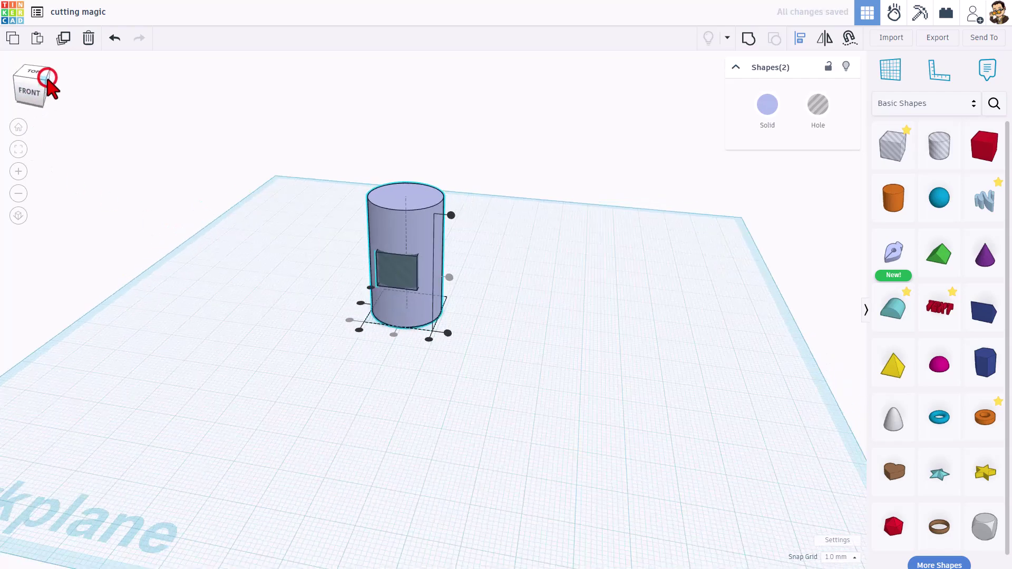
{"action": "left_click", "coordinate": [323, 448]}
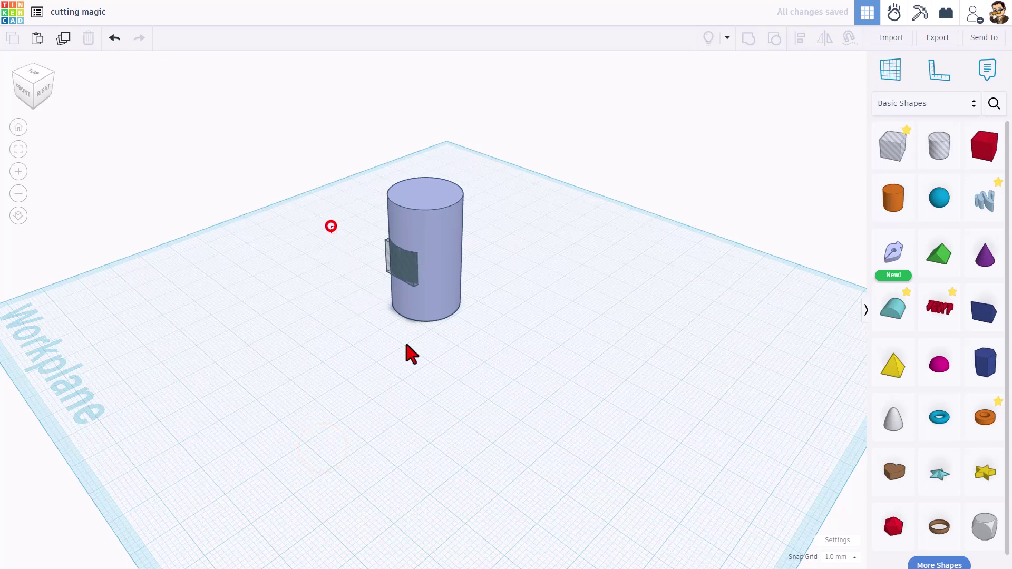
Step: Group the cylinder and box hole with Ctrl+G, then ungroup them again
{"action": "left_click_drag", "start_coordinate": [429, 378], "coordinate": [411, 335]}
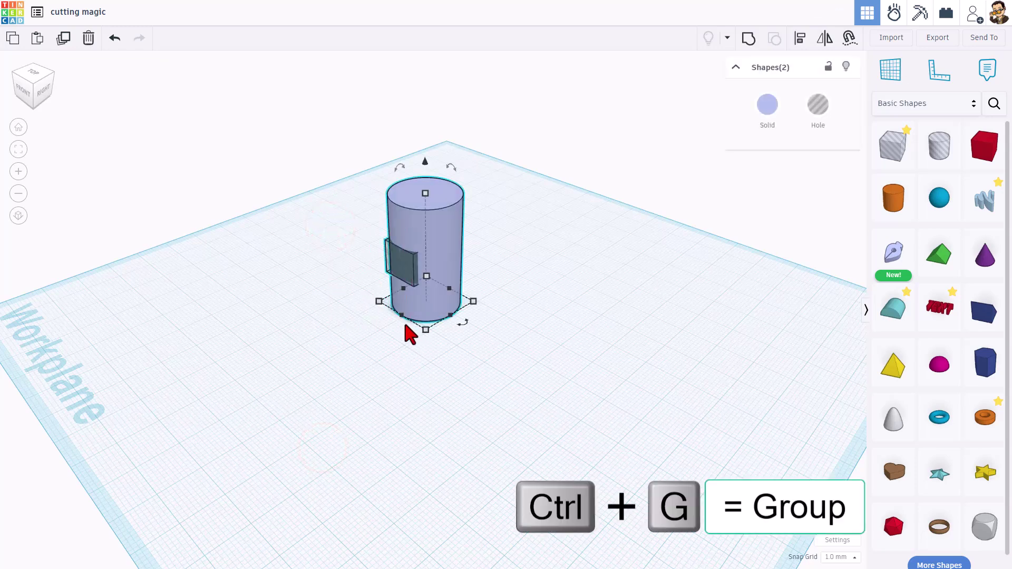
{"action": "key", "text": "ctrl+g"}
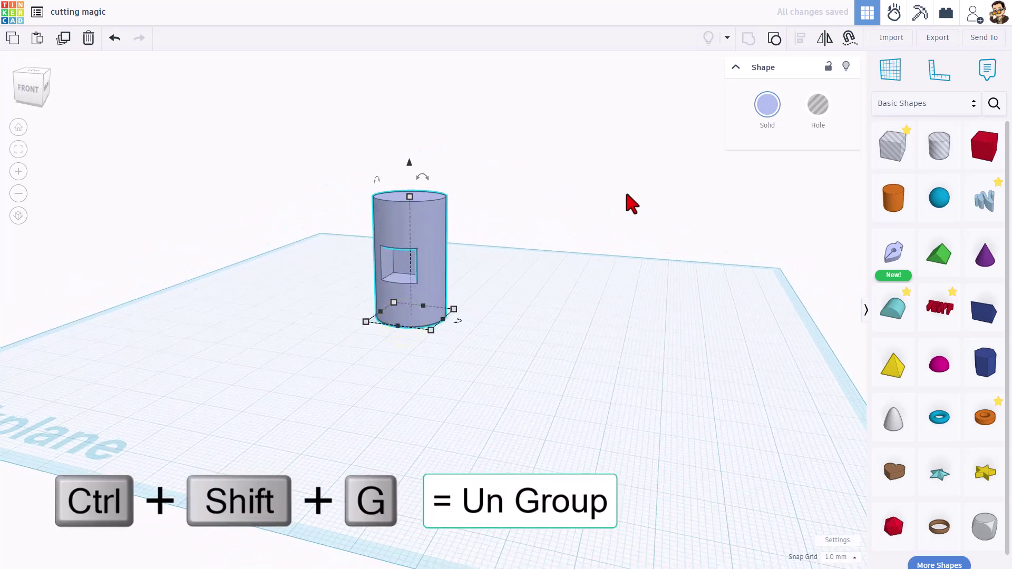
{"action": "left_click", "coordinate": [616, 41]}
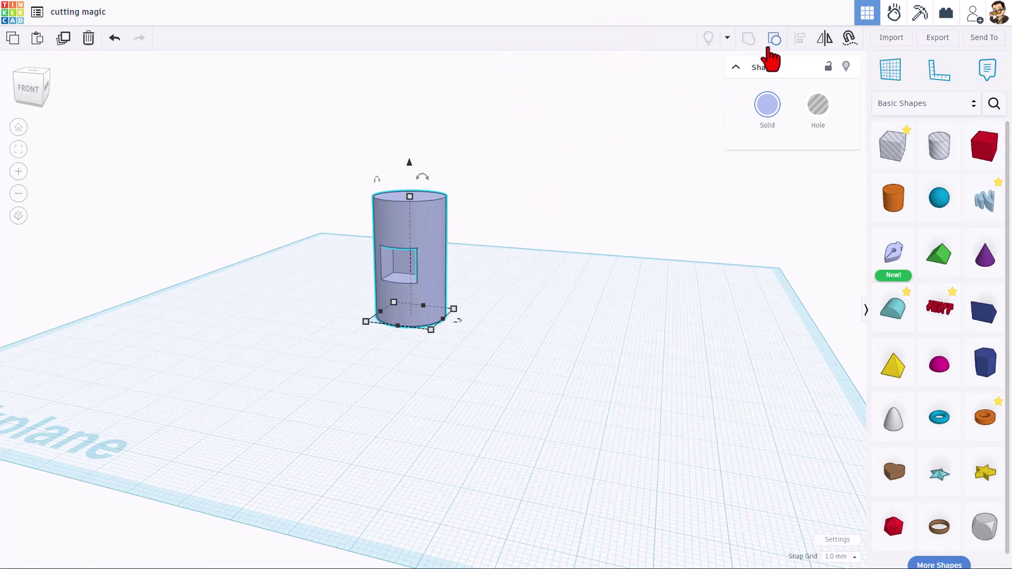
{"action": "left_click", "coordinate": [773, 39]}
{"action": "left_click", "coordinate": [617, 211]}
Step: Lock the cylinder in place
{"action": "right_click_drag", "start_coordinate": [596, 226], "coordinate": [509, 254]}
{"action": "left_click", "coordinate": [431, 233]}
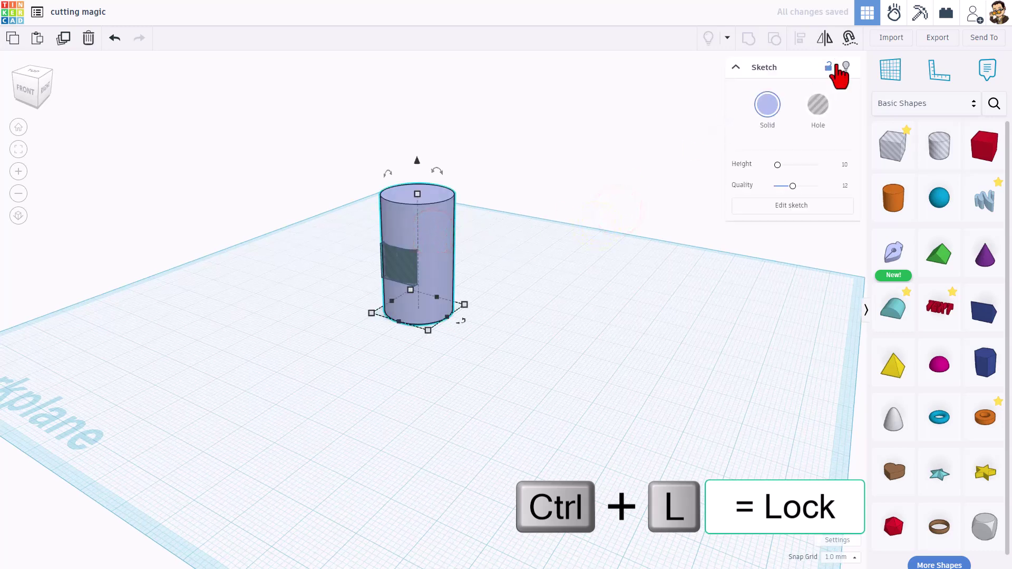
{"action": "left_click", "coordinate": [829, 66]}
{"action": "left_click", "coordinate": [513, 340]}
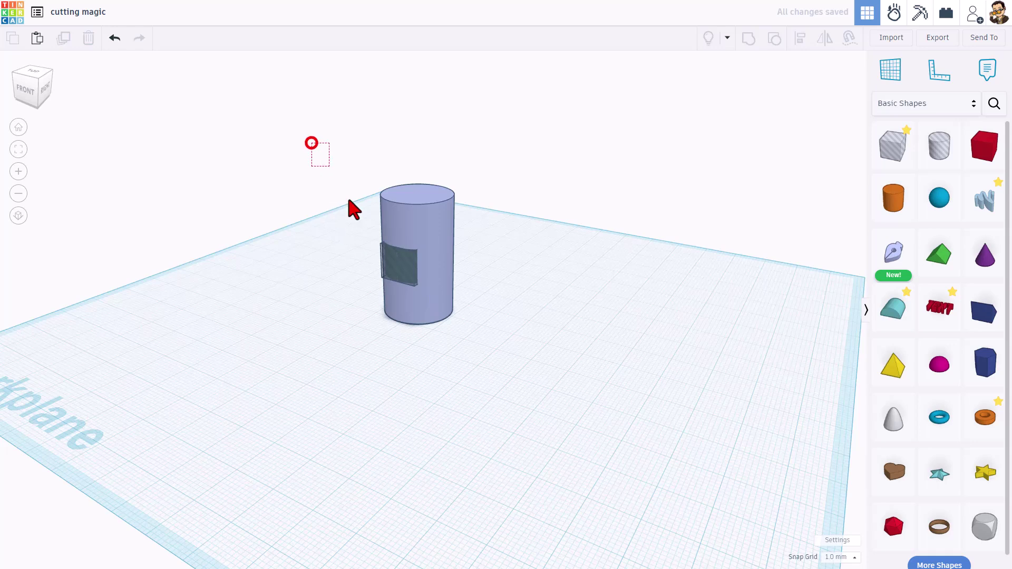
Step: Export the cylinder and hole together as cutting magic.stl into Downloads
{"action": "left_click_drag", "start_coordinate": [355, 209], "coordinate": [500, 378]}
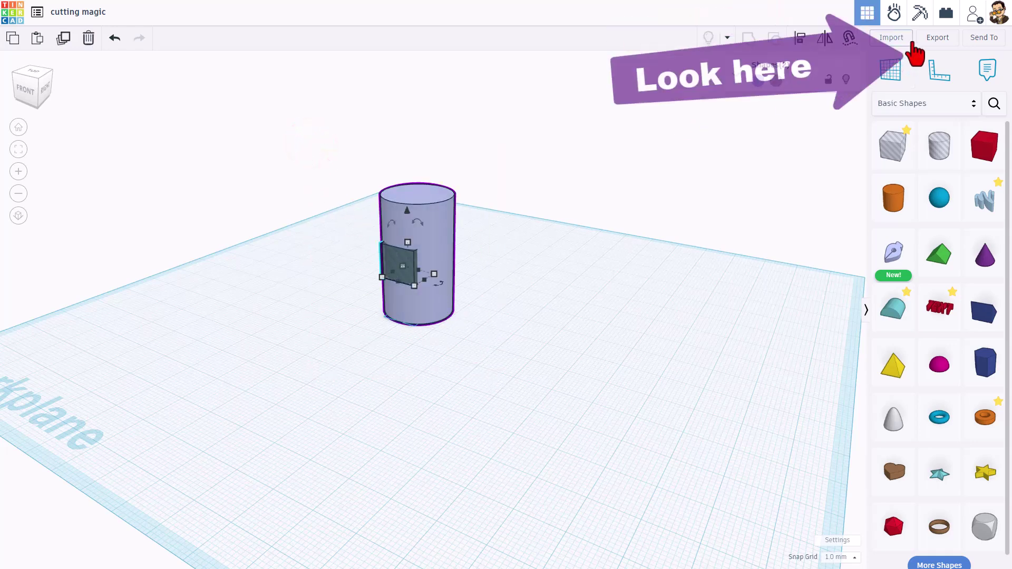
{"action": "left_click", "coordinate": [937, 38]}
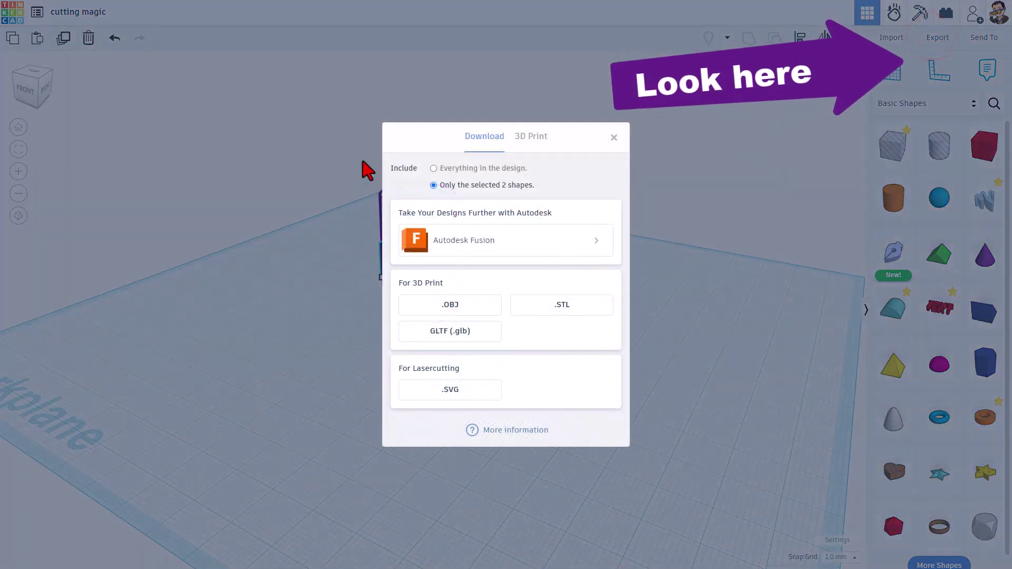
{"action": "left_click", "coordinate": [572, 309]}
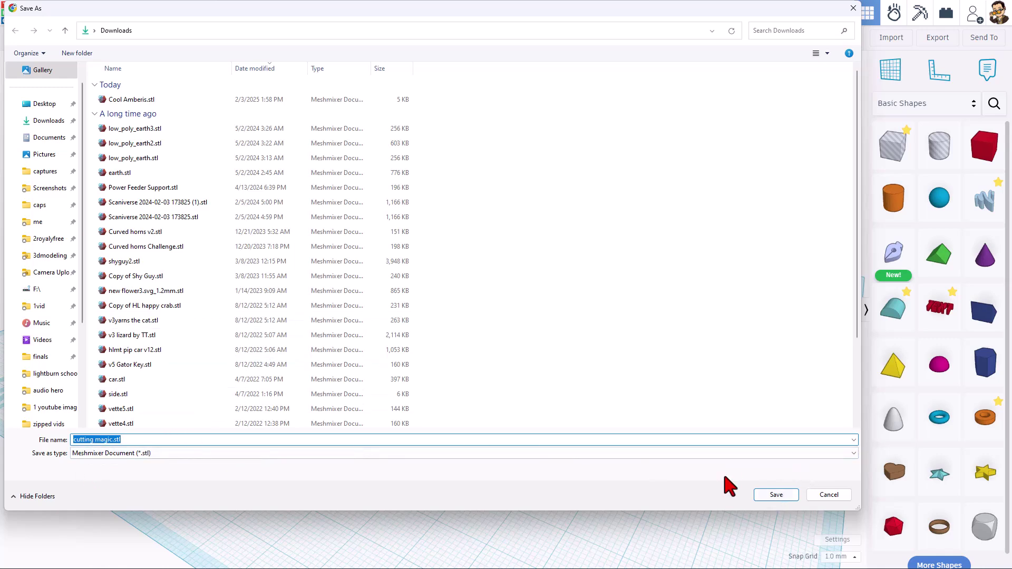
{"action": "left_click", "coordinate": [786, 493]}
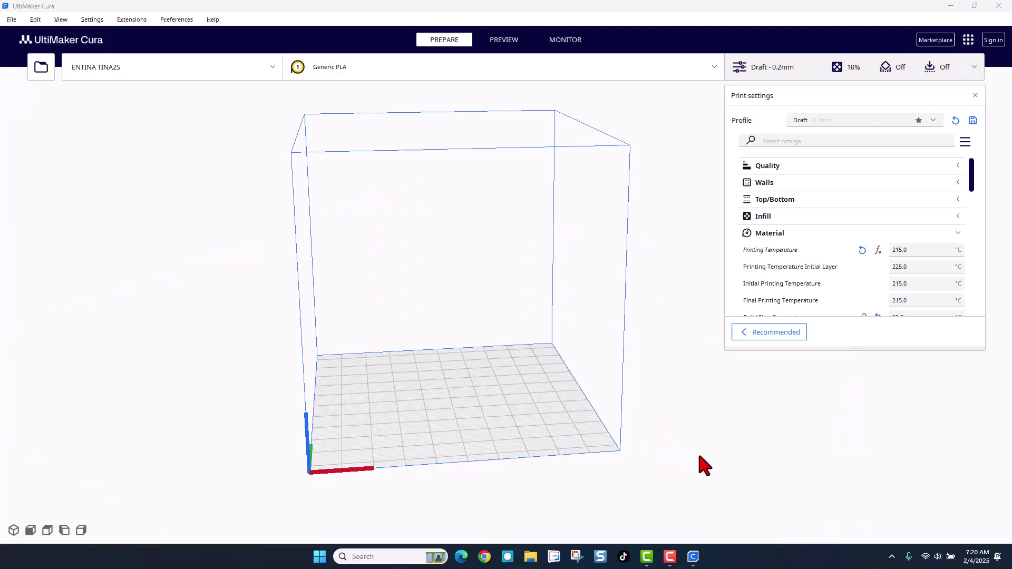
Step: Load cutting magic.stl from Downloads onto Cura's build plate
{"action": "right_click_drag", "start_coordinate": [704, 457], "coordinate": [241, 258]}
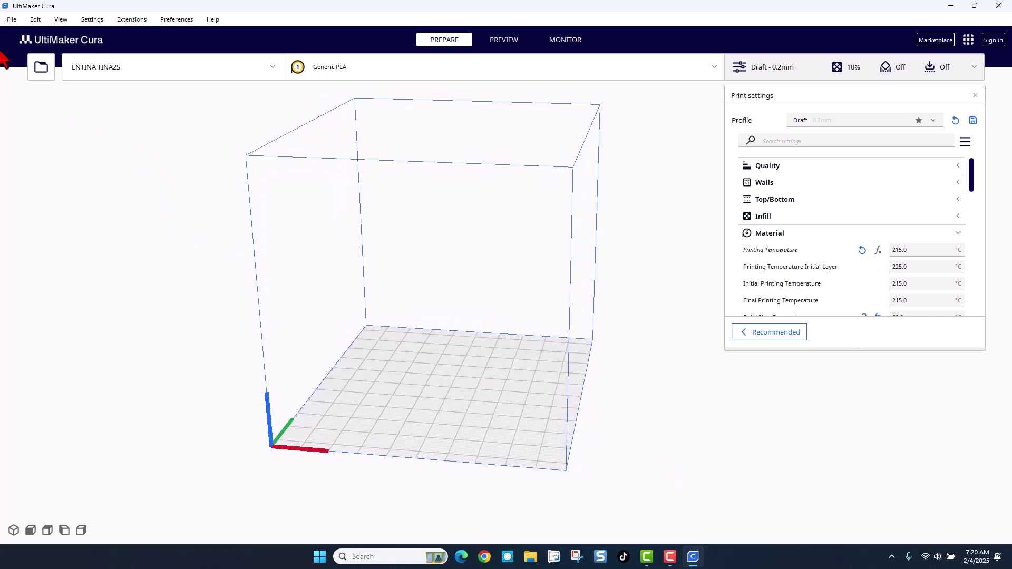
{"action": "left_click", "coordinate": [42, 67]}
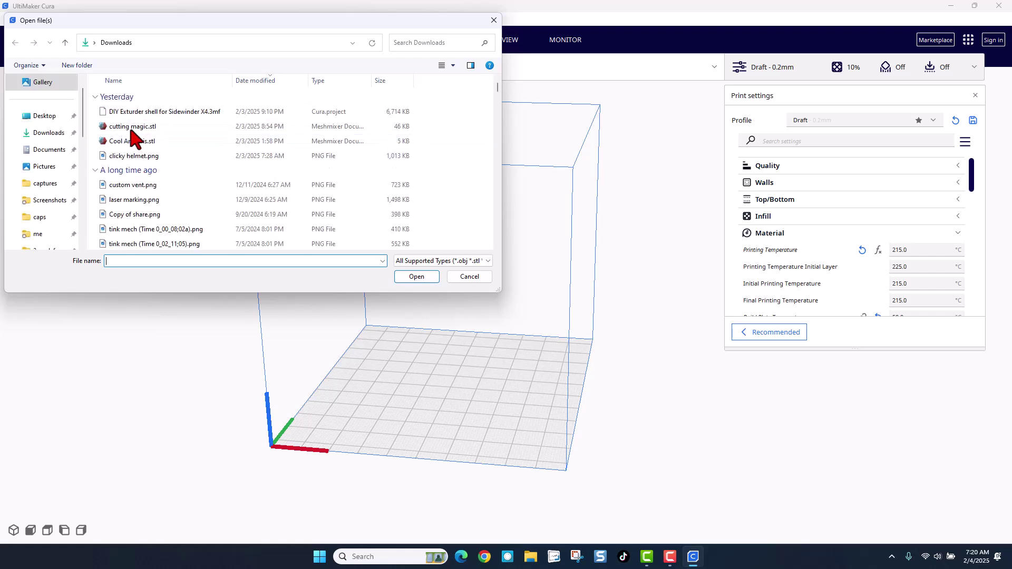
{"action": "left_click", "coordinate": [131, 128]}
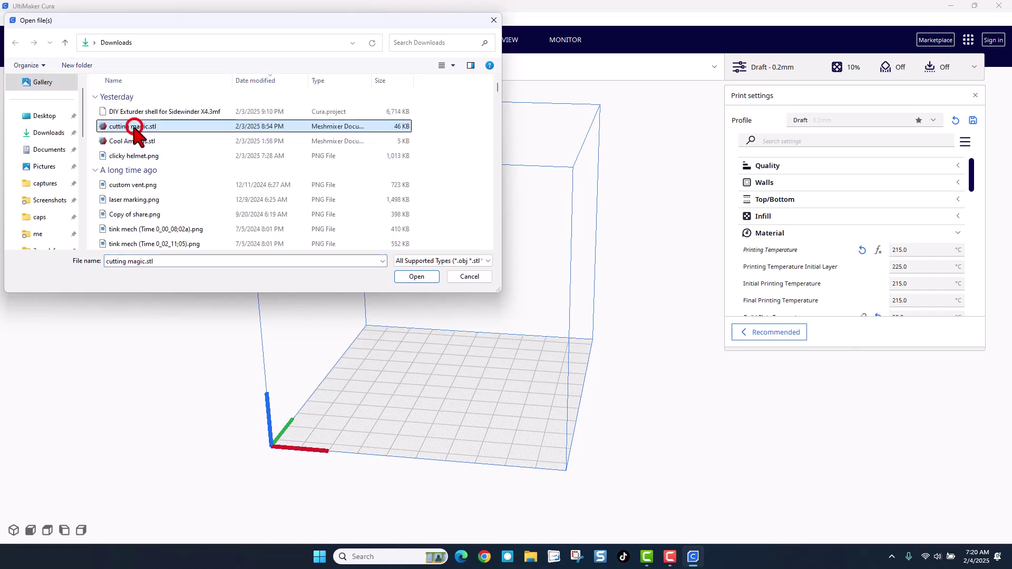
{"action": "left_click", "coordinate": [417, 278]}
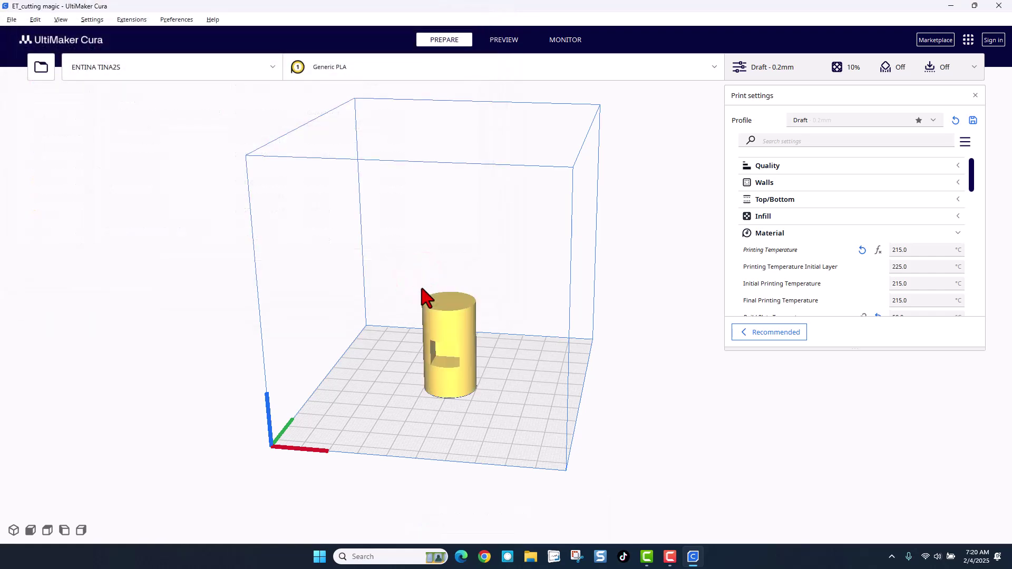
{"action": "scroll", "coordinate": [500, 459], "scroll_direction": "up", "scroll_amount": 2}
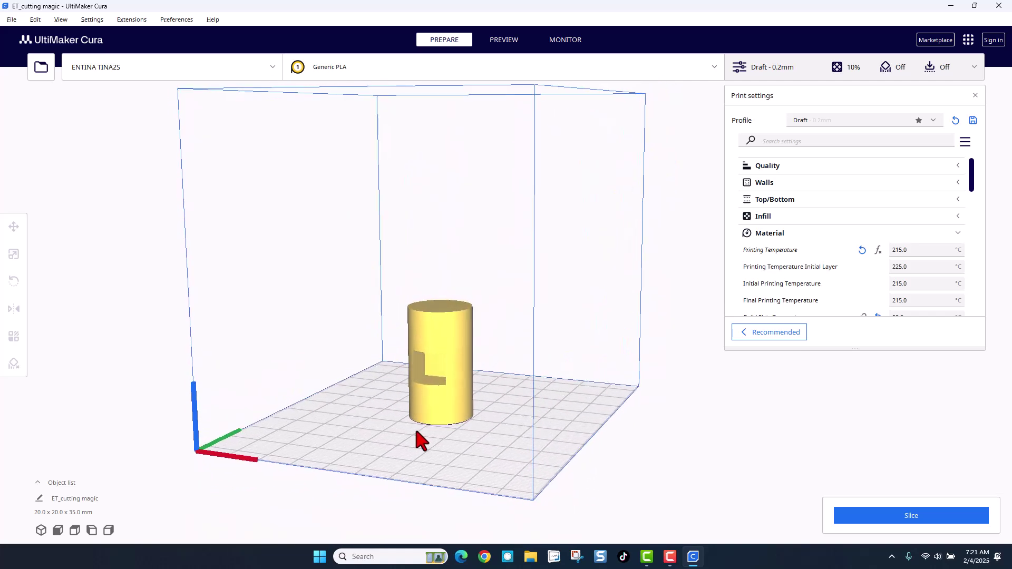
{"action": "scroll", "coordinate": [402, 416], "scroll_direction": "up", "scroll_amount": 3}
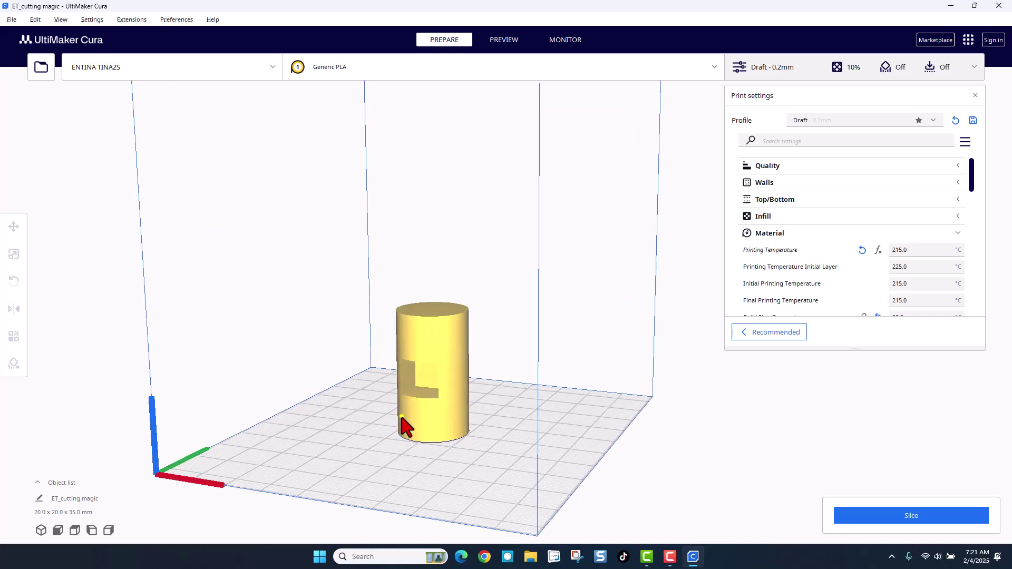